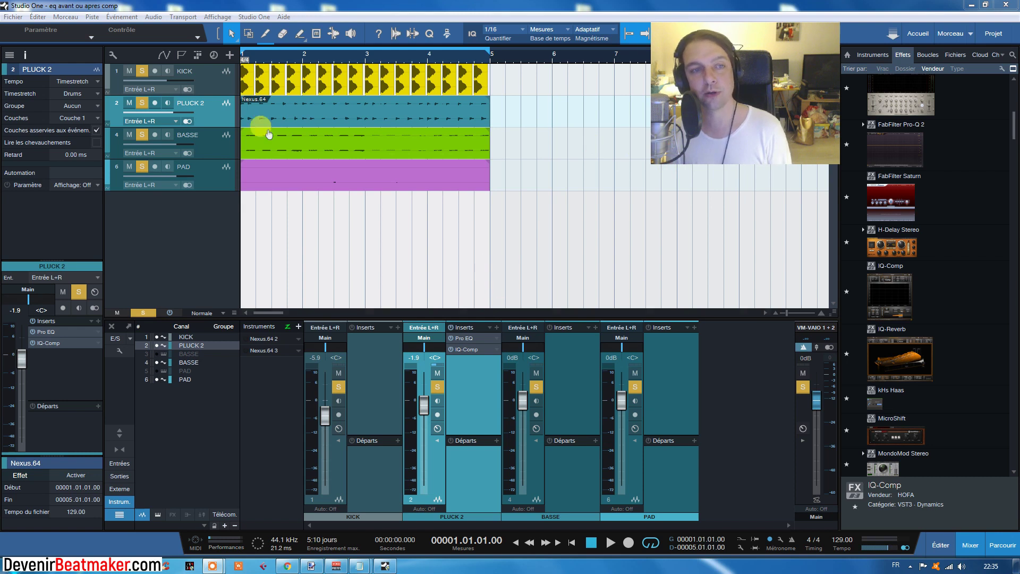
# Mute the KICK, BASSE and PAD tracks and play the loop to hear PLUCK 2 alone.
pyautogui.click(129, 71)
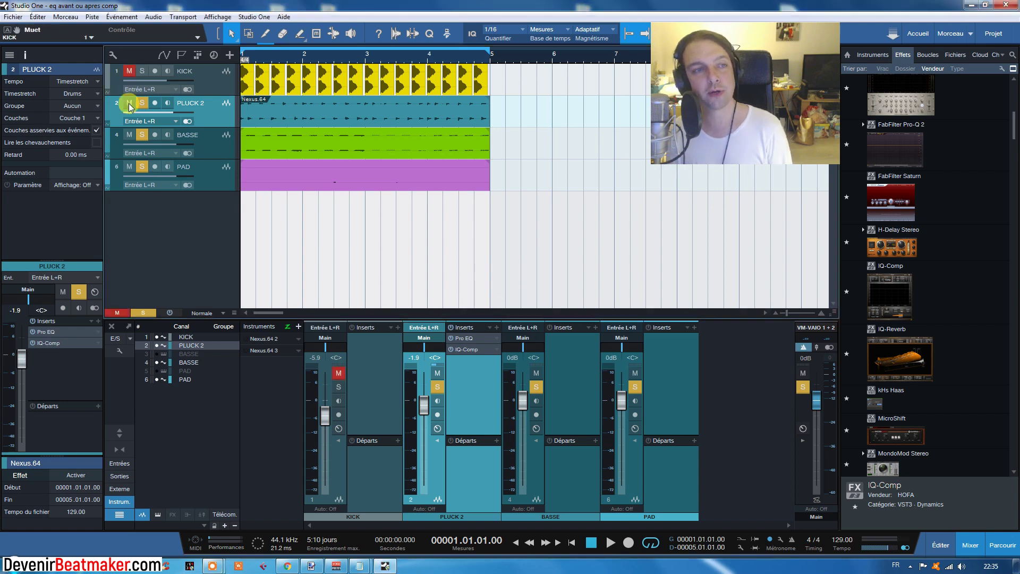
pyautogui.click(129, 135)
pyautogui.click(129, 167)
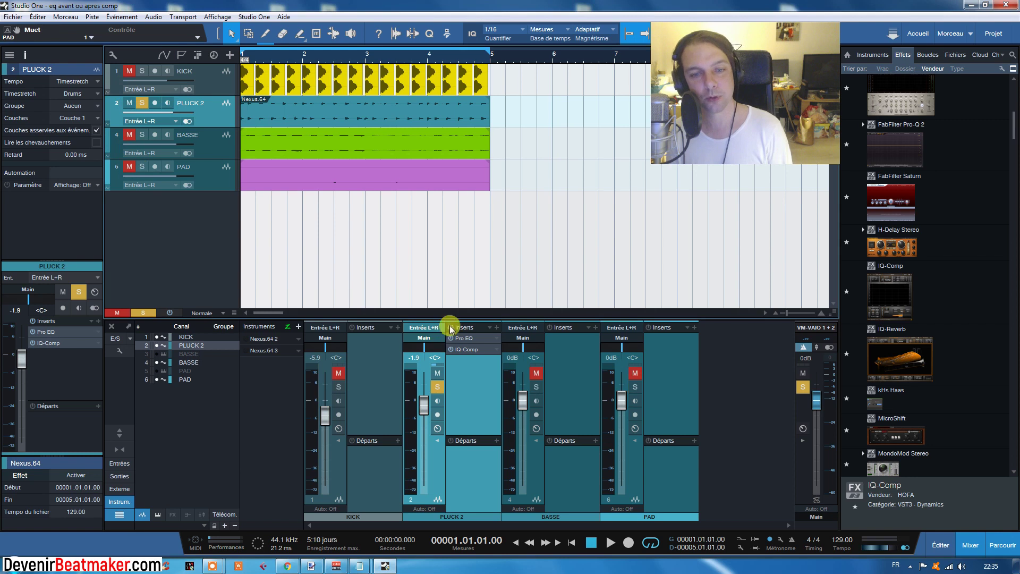
pyautogui.press('space')
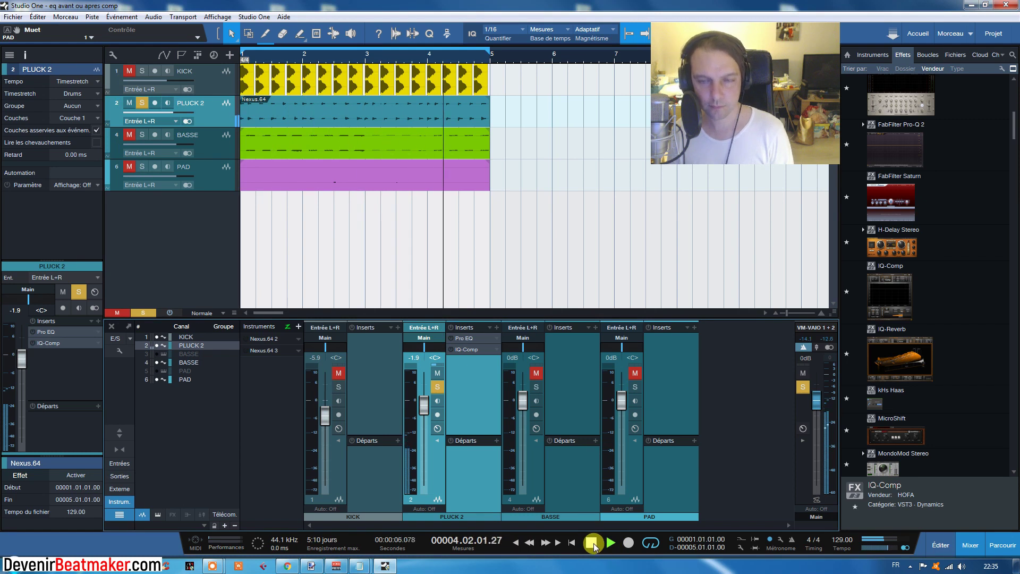
pyautogui.click(592, 542)
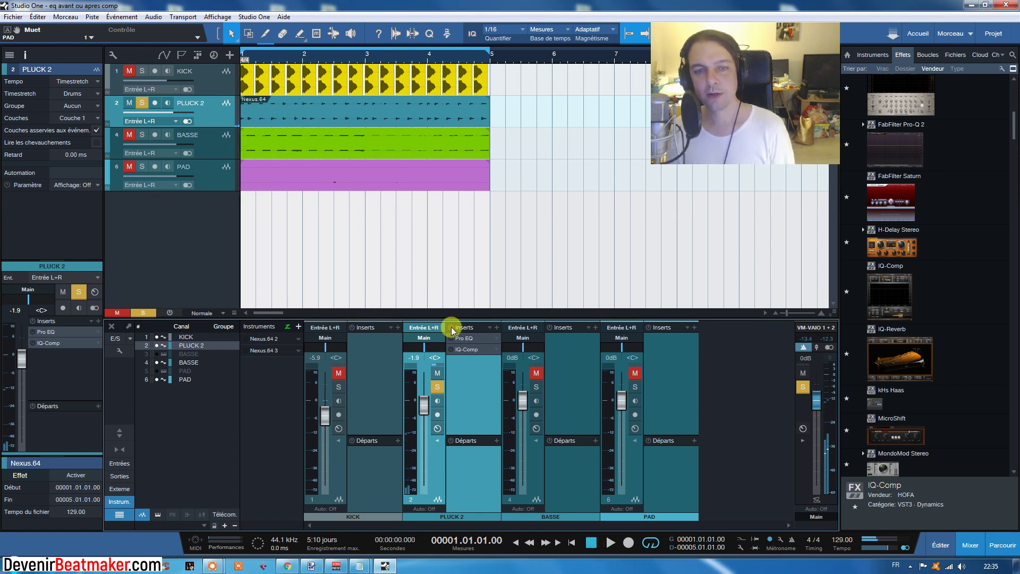
# Review the settings of the Pro EQ and IQ-Comp inserts on the PLUCK 2 channel.
pyautogui.doubleClick(461, 338)
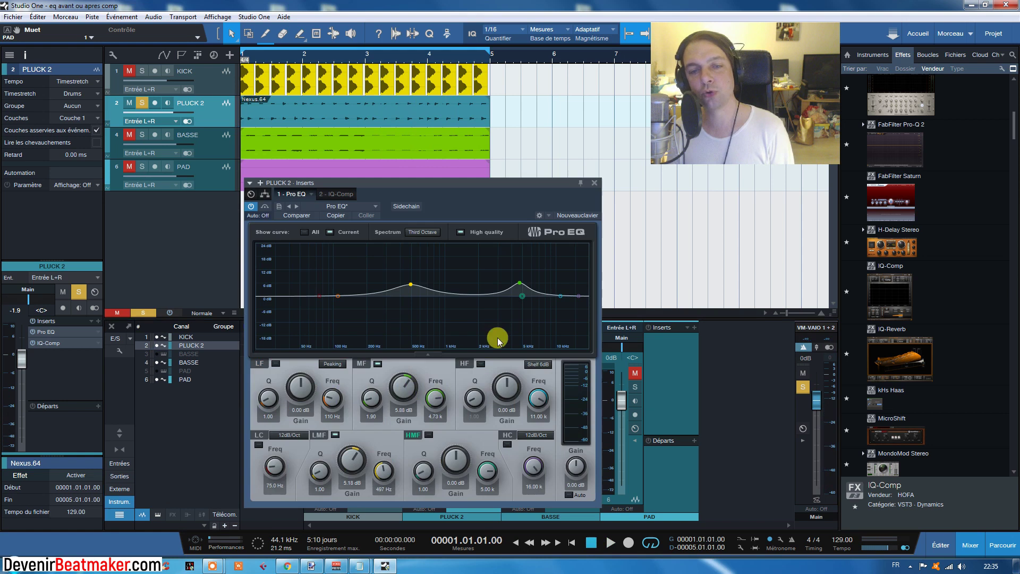
pyautogui.click(594, 183)
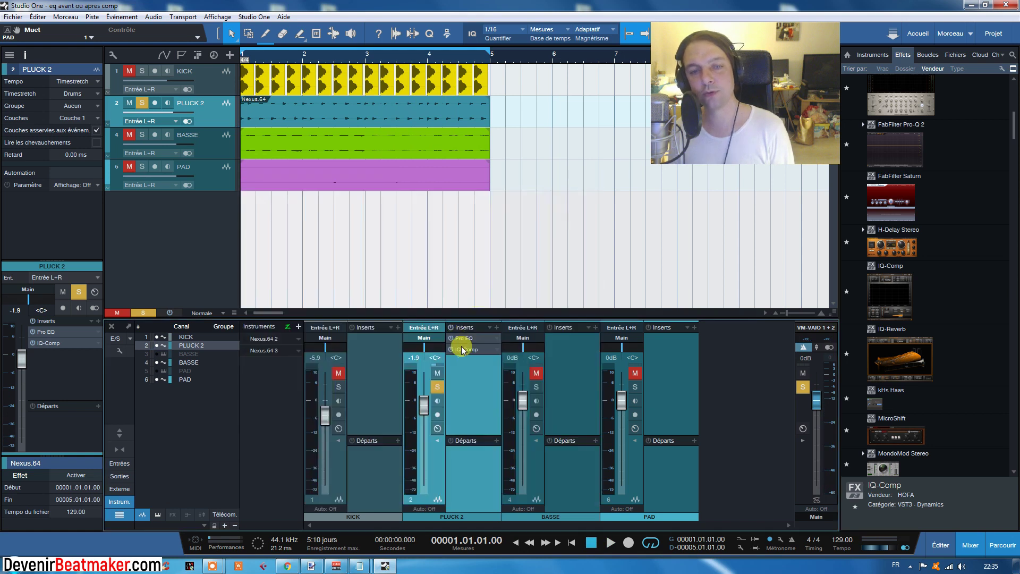
pyautogui.doubleClick(460, 348)
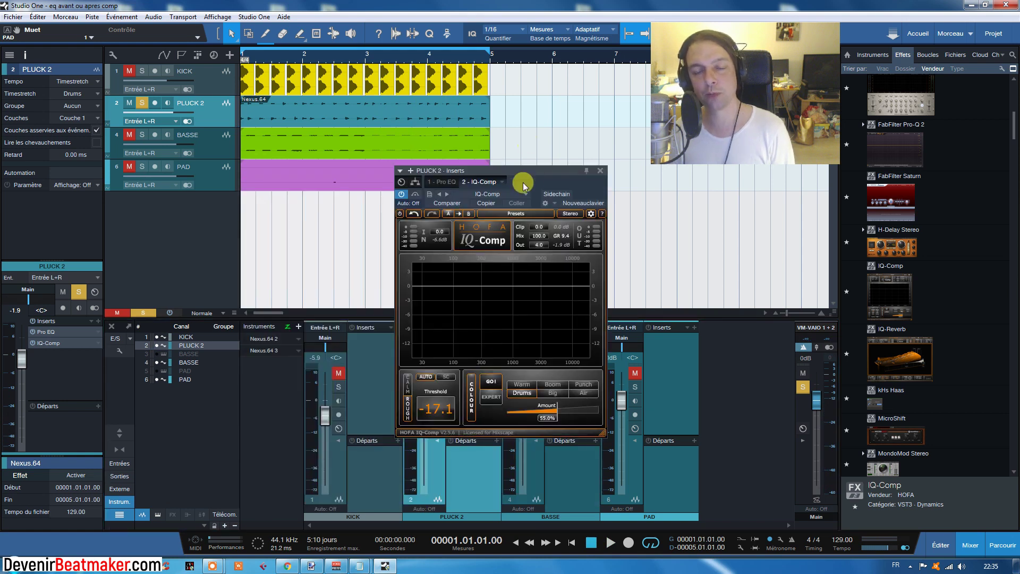
pyautogui.moveTo(533, 180); pyautogui.dragTo(553, 209)
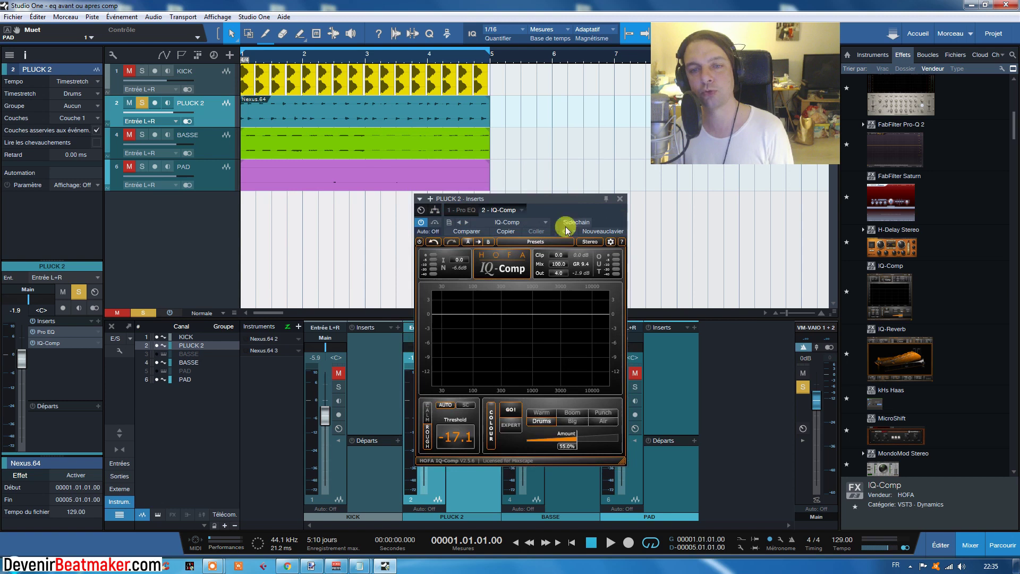
pyautogui.click(619, 199)
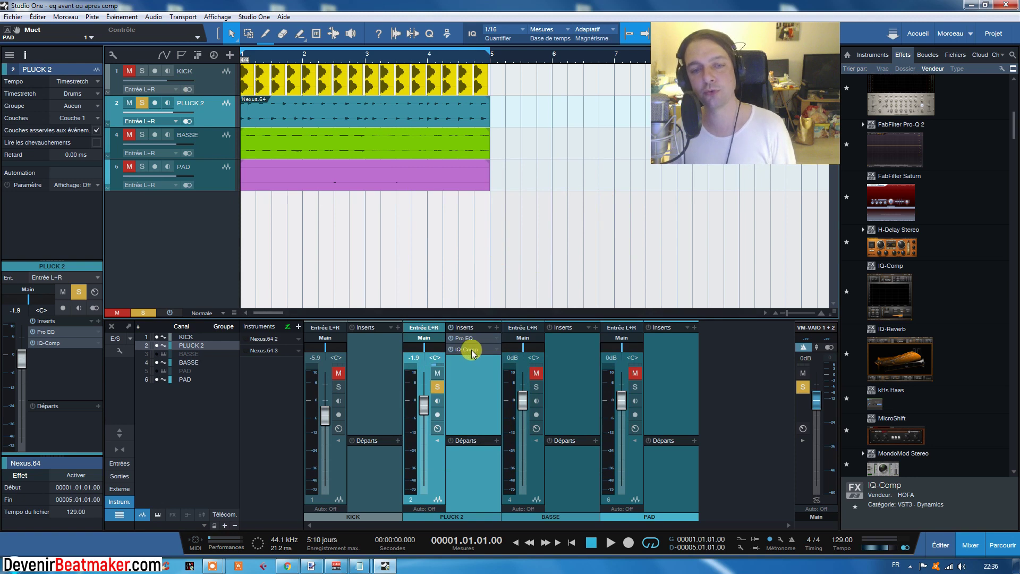
pyautogui.moveTo(466, 351)
pyautogui.mouseDown()
pyautogui.moveTo(474, 335)
pyautogui.moveTo(466, 354)
pyautogui.mouseUp()
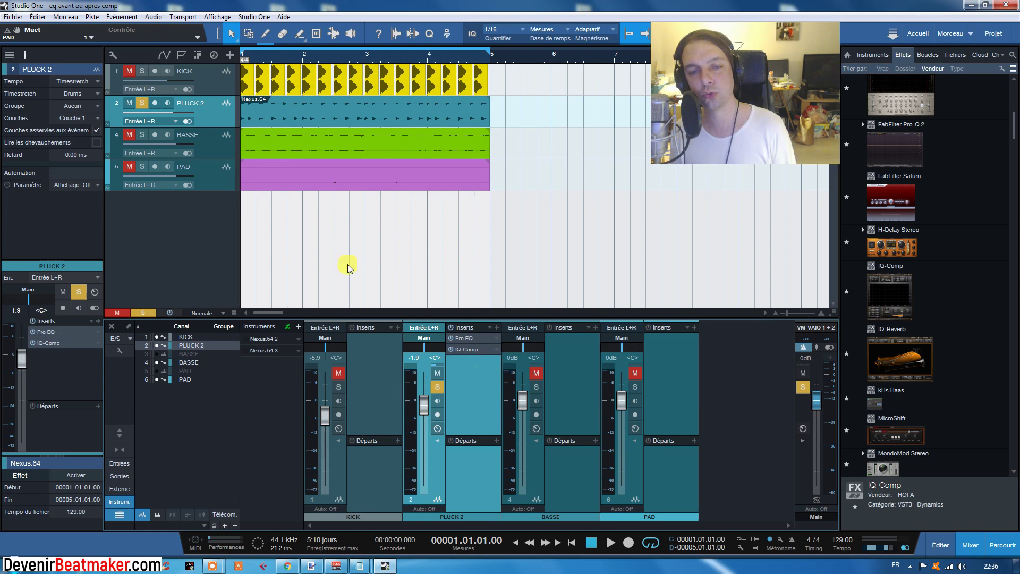
# Unmute and solo the KICK, BASSE and PAD tracks, and play the full loop with the EQ before the compressor.
pyautogui.click(129, 71)
pyautogui.click(142, 71)
pyautogui.click(129, 135)
pyautogui.click(142, 135)
pyautogui.click(129, 166)
pyautogui.click(142, 166)
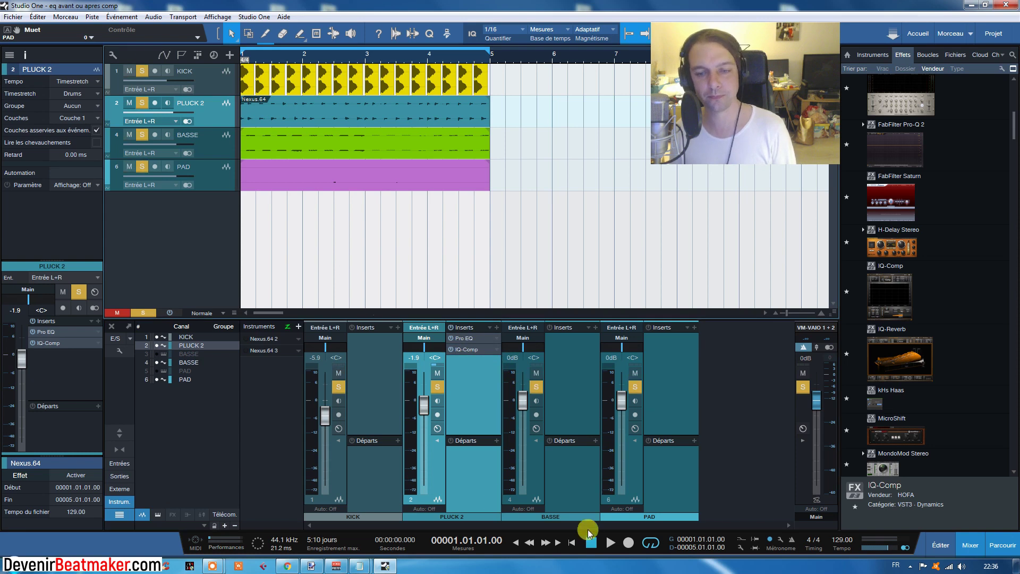
pyautogui.click(608, 542)
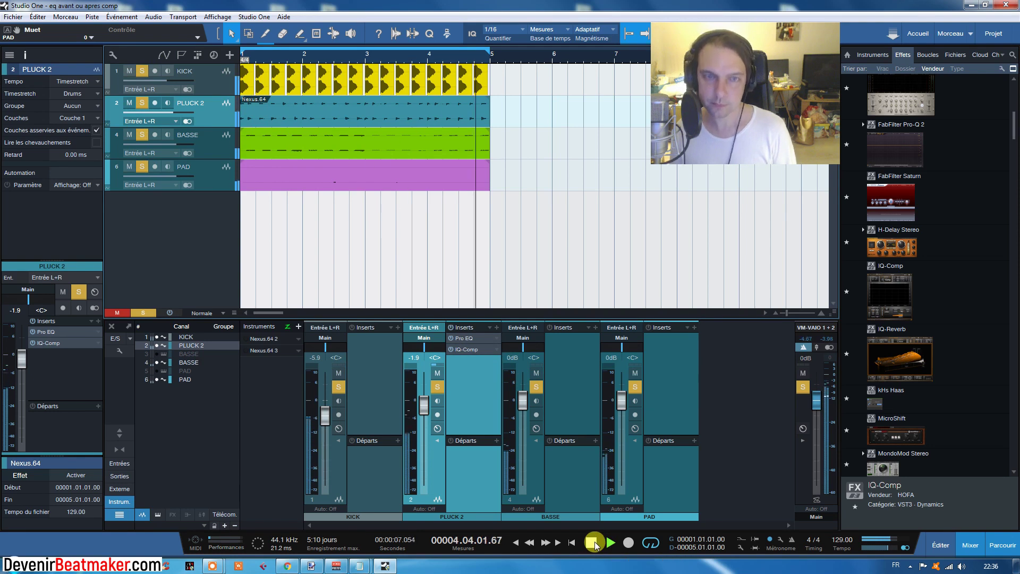
pyautogui.click(592, 542)
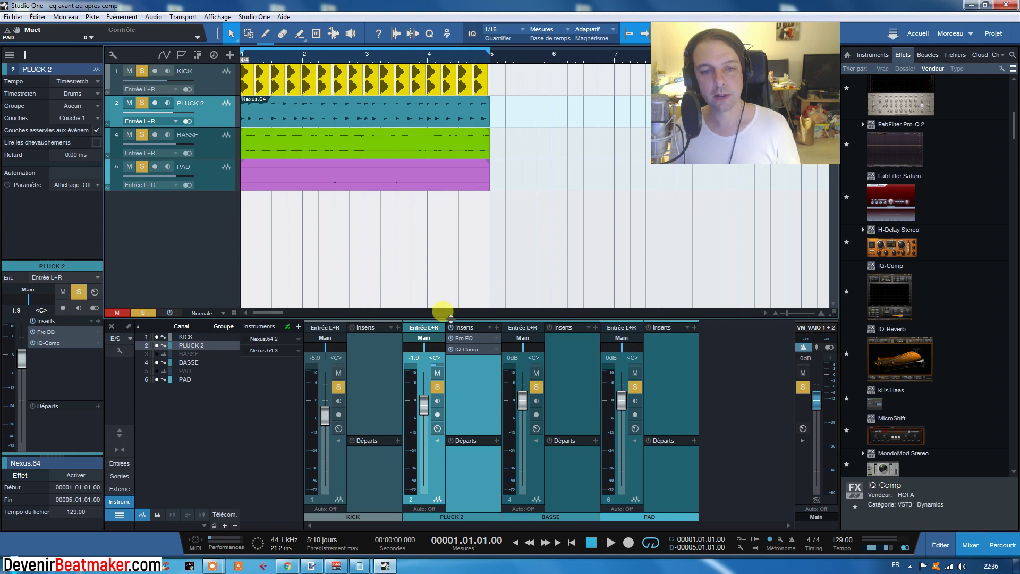
# Reorder the PLUCK 2 inserts so IQ-Comp comes before Pro EQ, and play the loop to compare.
pyautogui.moveTo(471, 341); pyautogui.dragTo(472, 339)
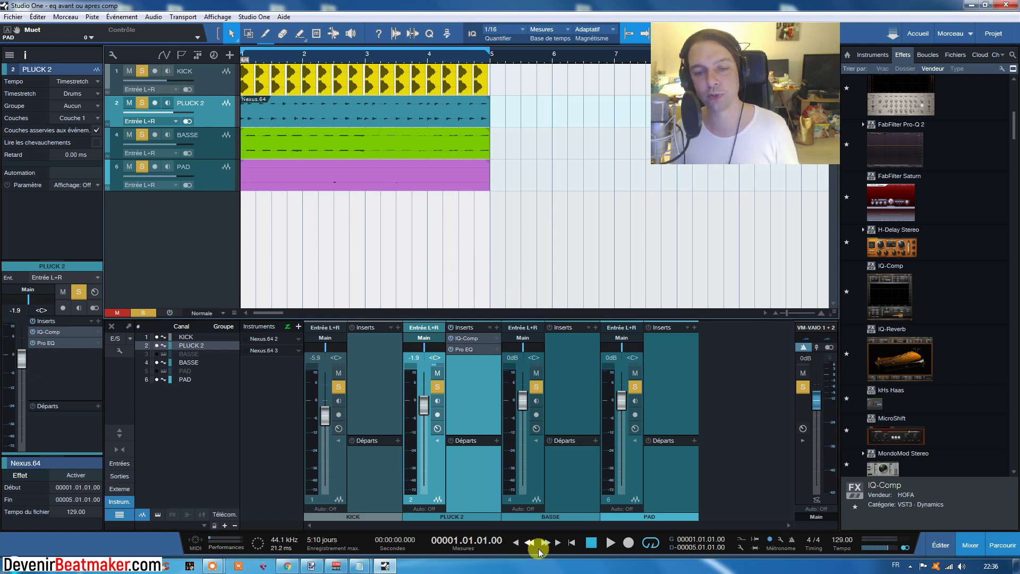
pyautogui.press('space')
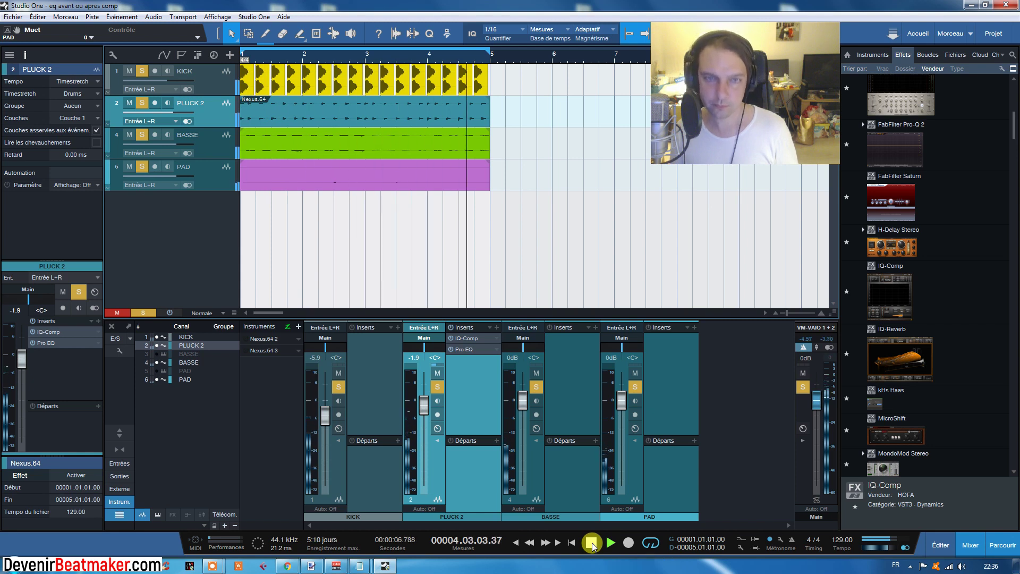
pyautogui.click(591, 542)
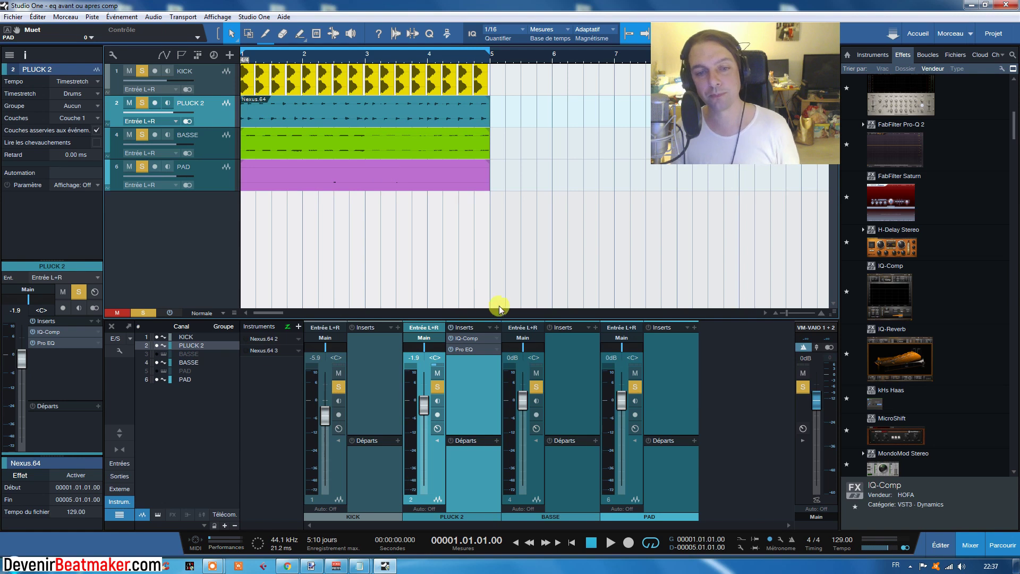
# Add a second Pro EQ to PLUCK 2 and place it first in the insert chain, before IQ-Comp.
pyautogui.click(496, 330)
pyautogui.click(552, 52)
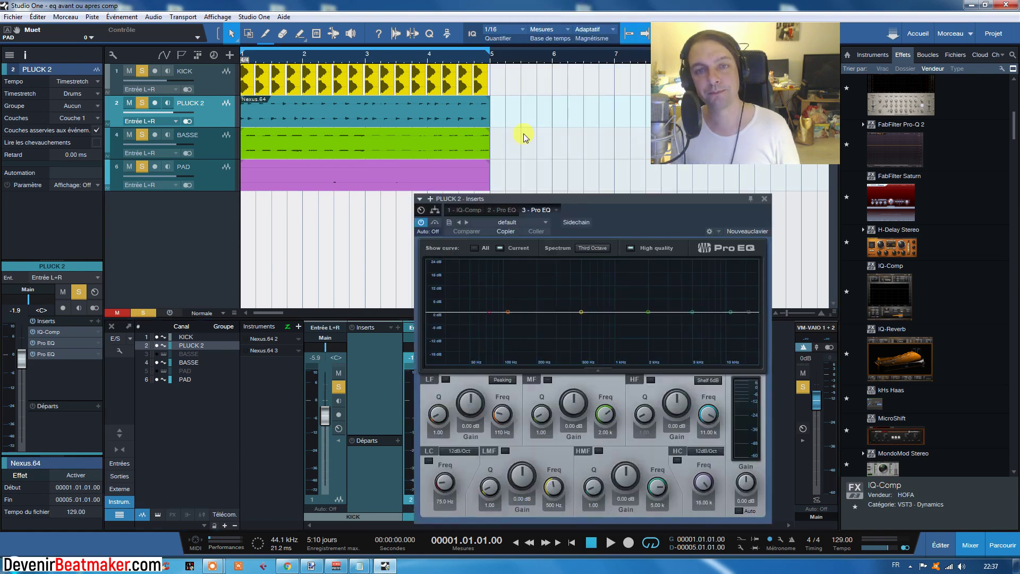
pyautogui.click(764, 199)
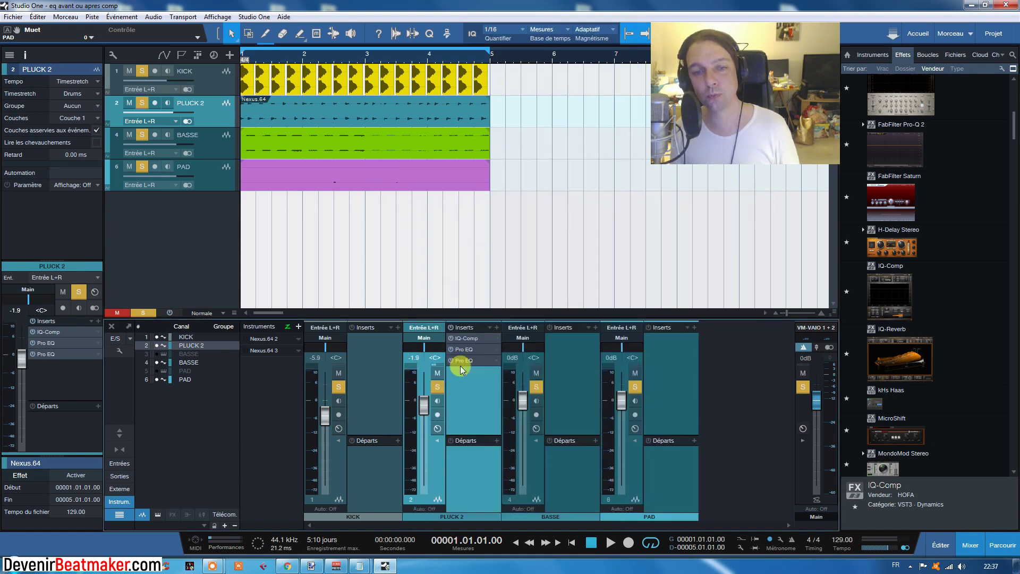
pyautogui.moveTo(468, 362); pyautogui.dragTo(471, 336)
# In the first Pro EQ on PLUCK 2, set a low cut at 86.4 Hz and a high cut at about 12.19 kHz.
pyautogui.click(470, 339)
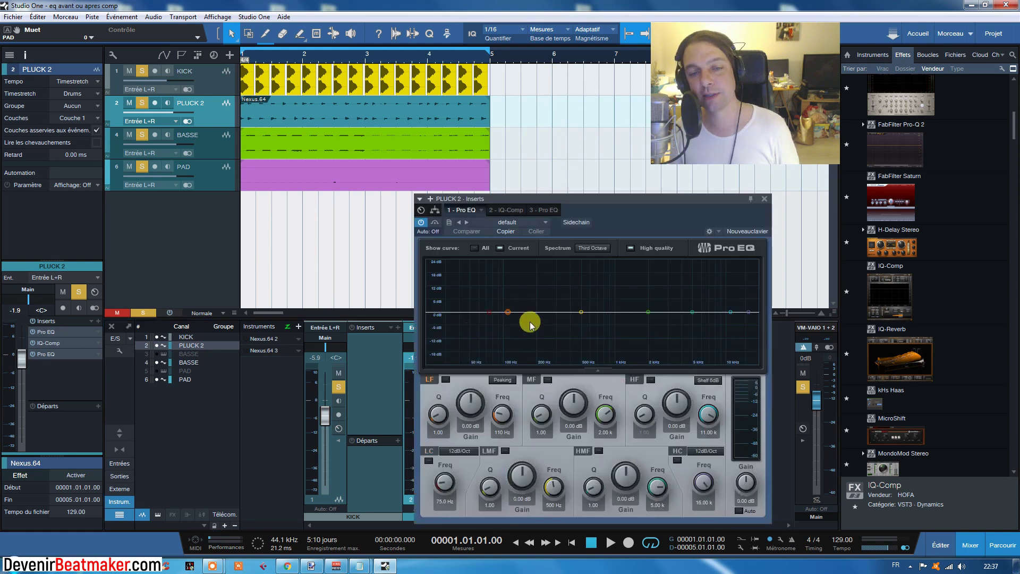
pyautogui.click(488, 312)
pyautogui.moveTo(485, 315)
pyautogui.mouseDown()
pyautogui.moveTo(526, 315)
pyautogui.moveTo(495, 312)
pyautogui.mouseUp()
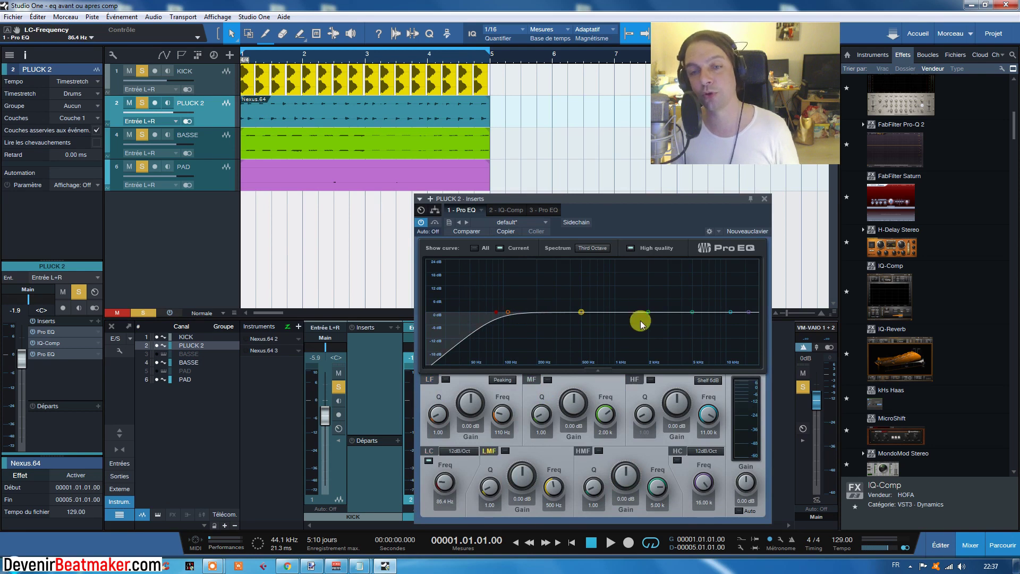
pyautogui.moveTo(750, 312); pyautogui.dragTo(735, 316)
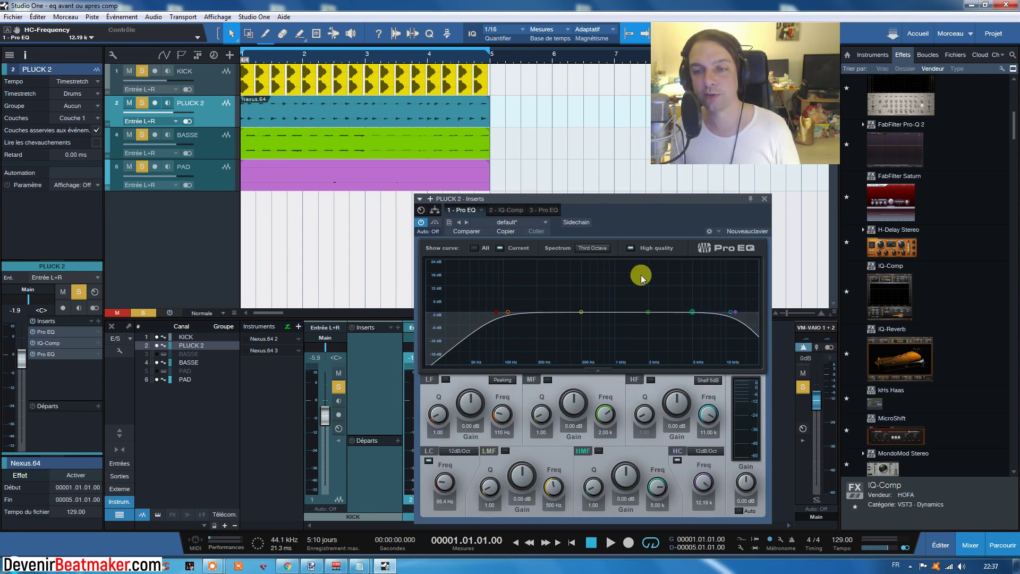
# Cut the LMF band by 4.24 dB at 412 Hz and the MF band by 4.94 dB at 2.37 kHz, and close the EQ.
pyautogui.moveTo(579, 312); pyautogui.dragTo(571, 321)
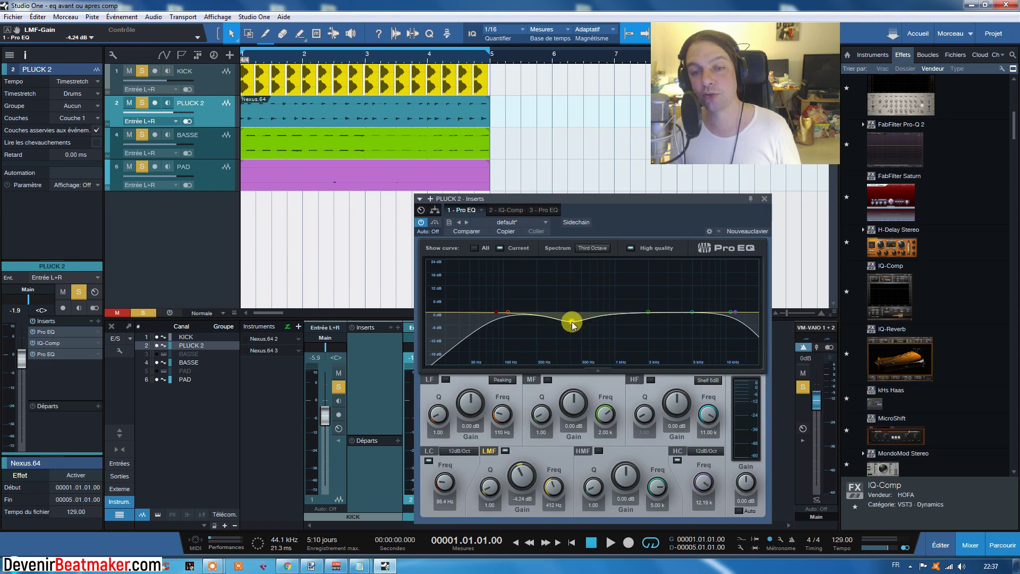
pyautogui.moveTo(647, 315); pyautogui.dragTo(657, 323)
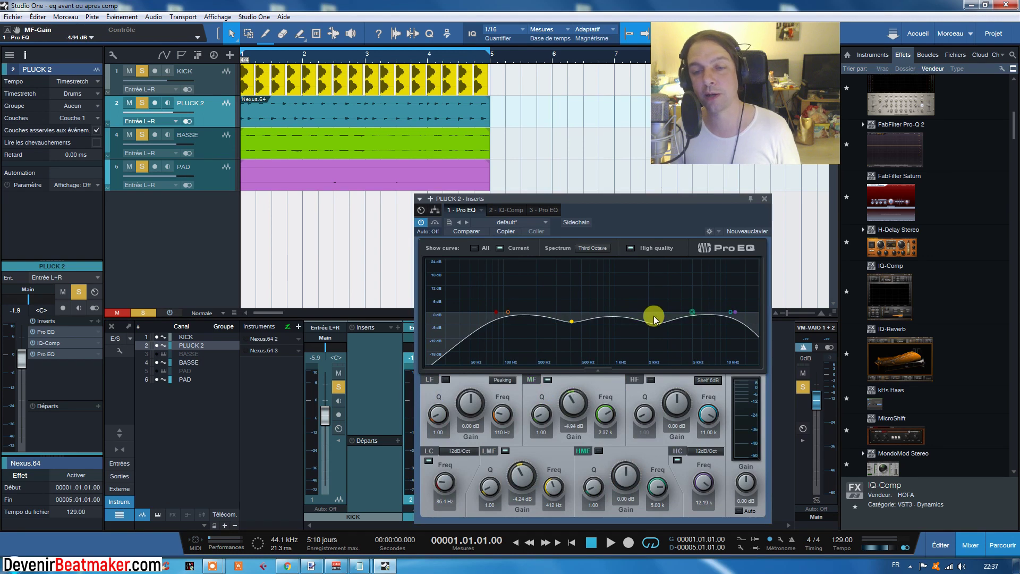
pyautogui.click(765, 200)
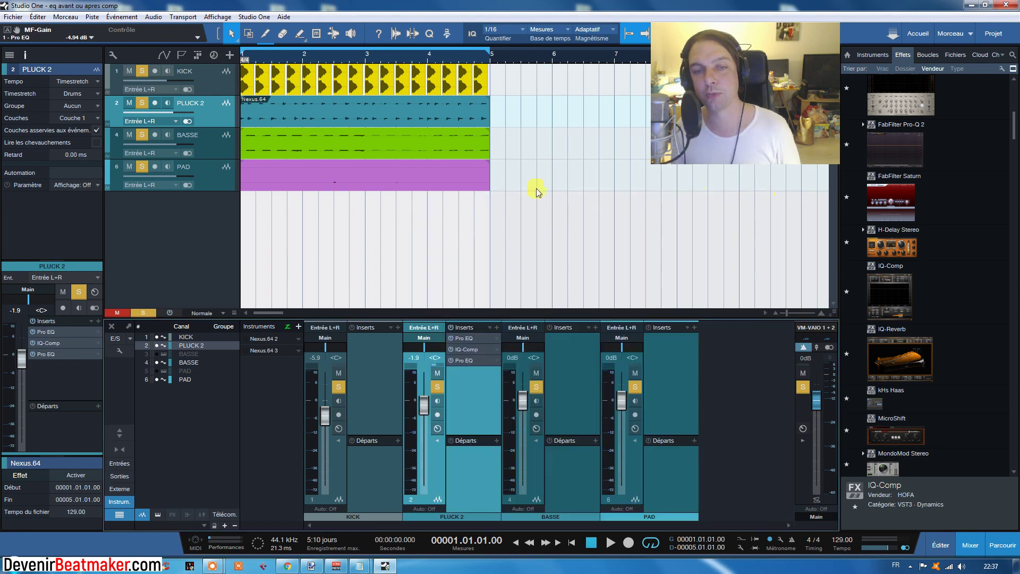
# Review the boost settings of the Pro EQ placed after IQ-Comp on PLUCK 2.
pyautogui.click(464, 361)
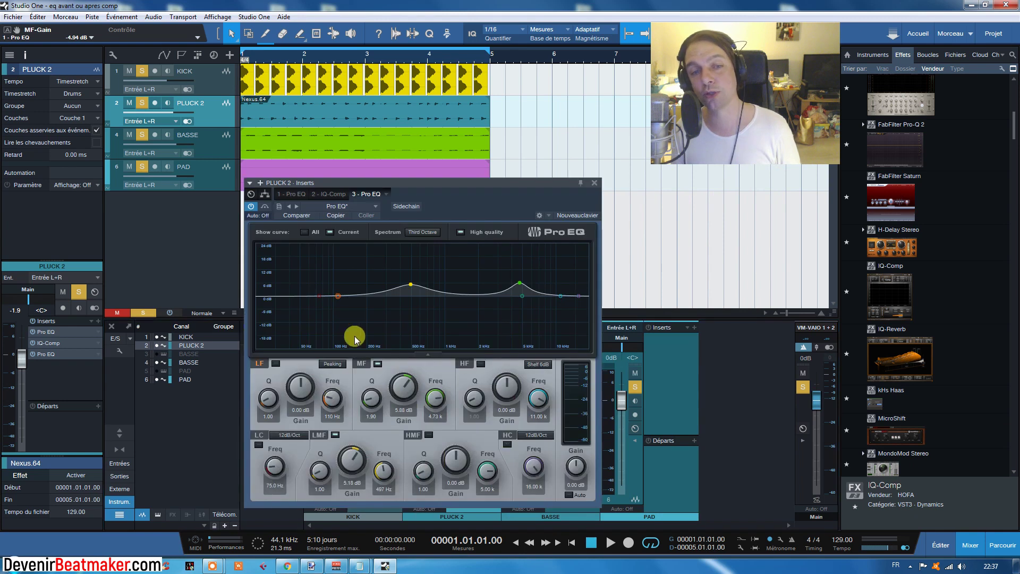
pyautogui.click(595, 182)
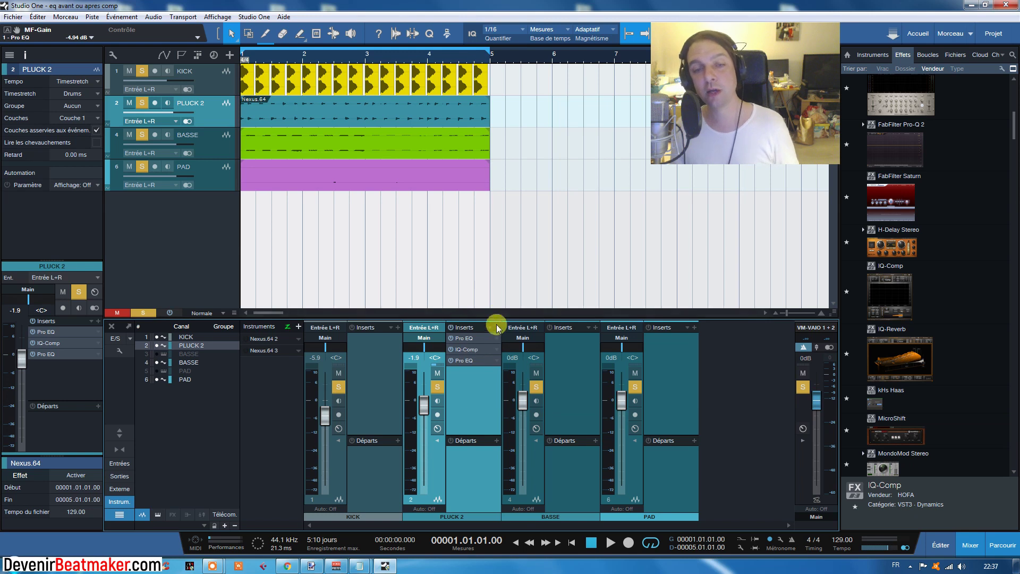
# In the Pro EQ before IQ-Comp, boost LF by 9.18 dB at 143 Hz and HMF by 7.76 dB at 5.90 kHz.
pyautogui.click(470, 338)
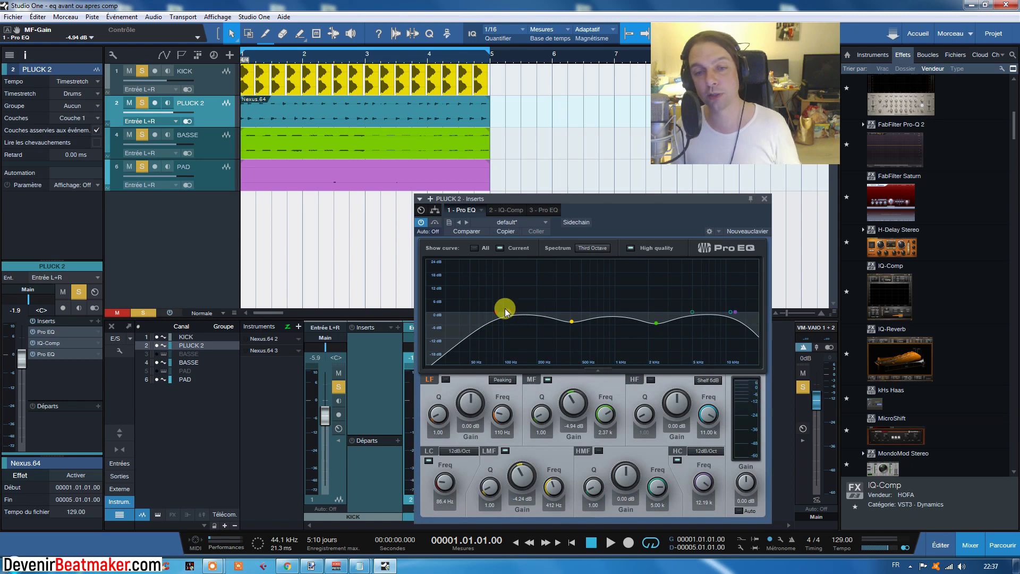
pyautogui.moveTo(505, 312); pyautogui.dragTo(521, 291)
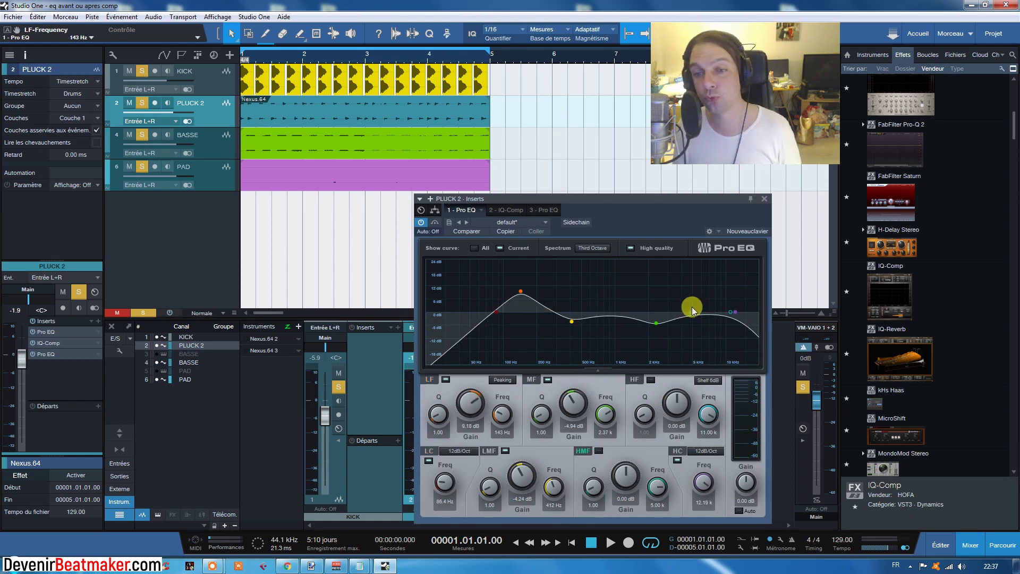
pyautogui.moveTo(692, 310); pyautogui.dragTo(701, 299)
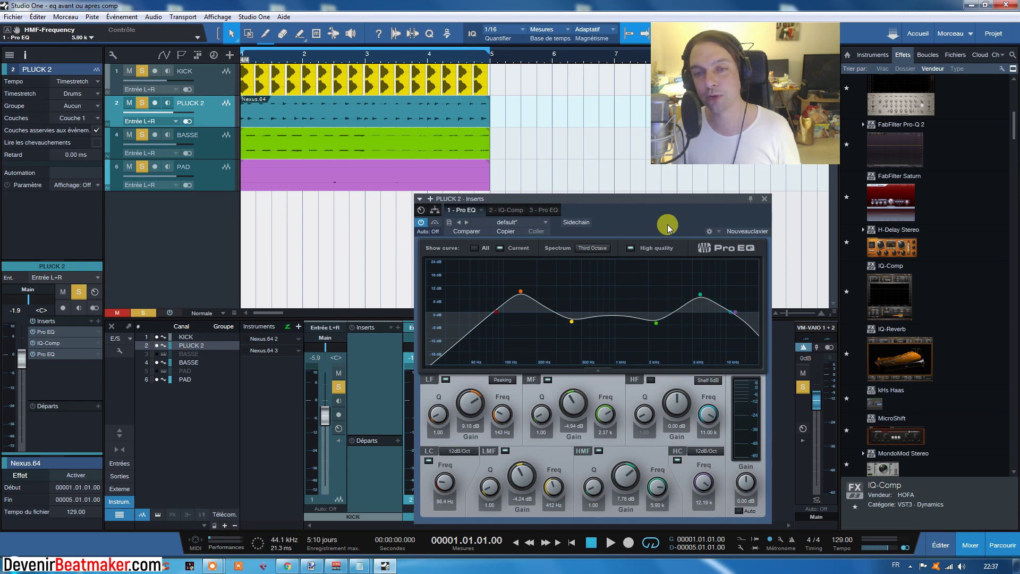
pyautogui.moveTo(720, 199); pyautogui.dragTo(664, 197)
pyautogui.click(708, 197)
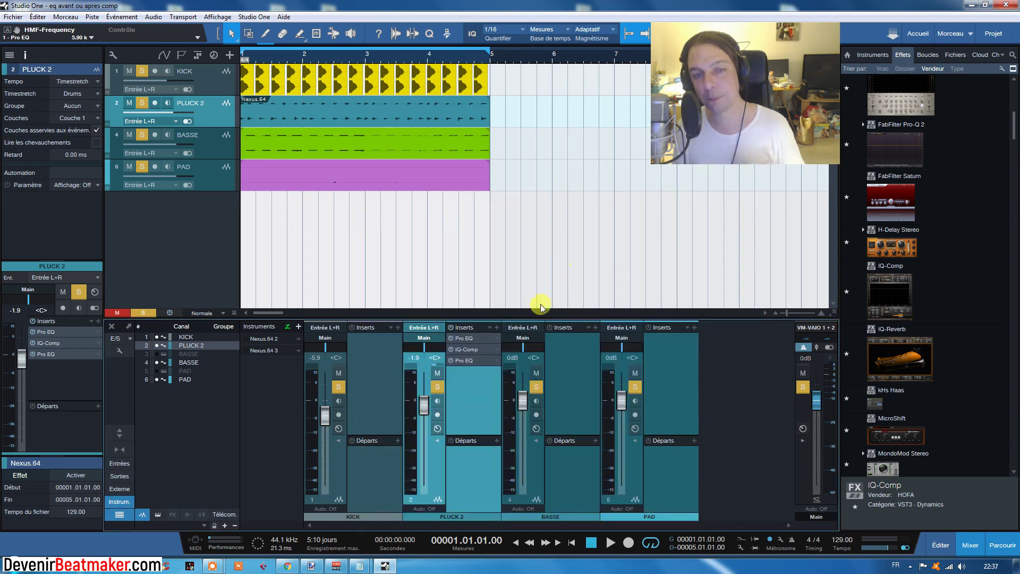